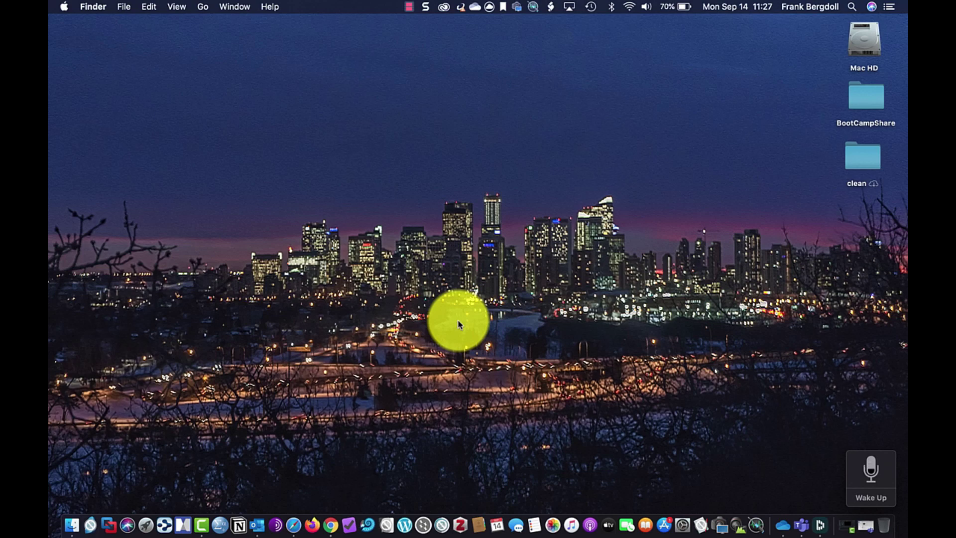
Review the selected output and input devices in the Mac's Sound preferences, and close the preferences.
{"action": "left_click", "coordinate": [682, 526]}
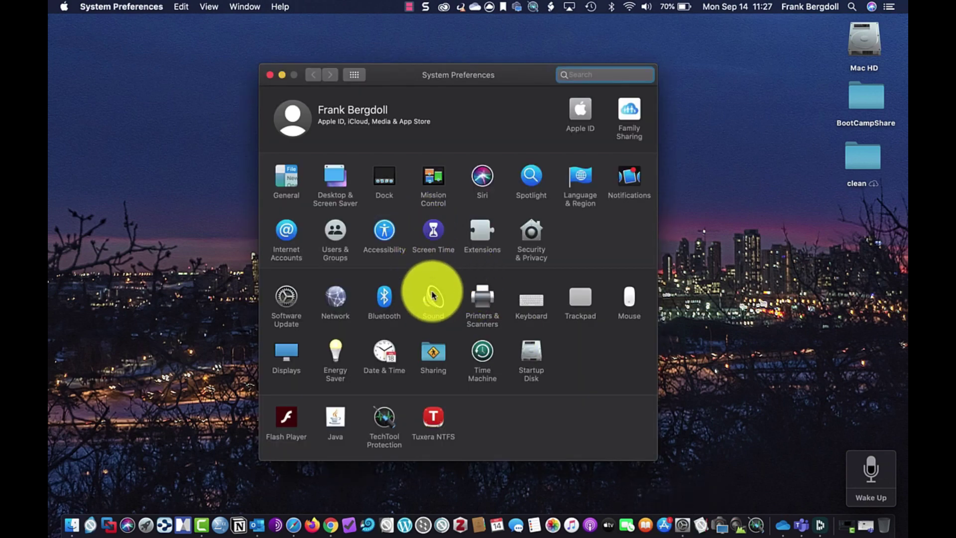
{"action": "left_click", "coordinate": [432, 295]}
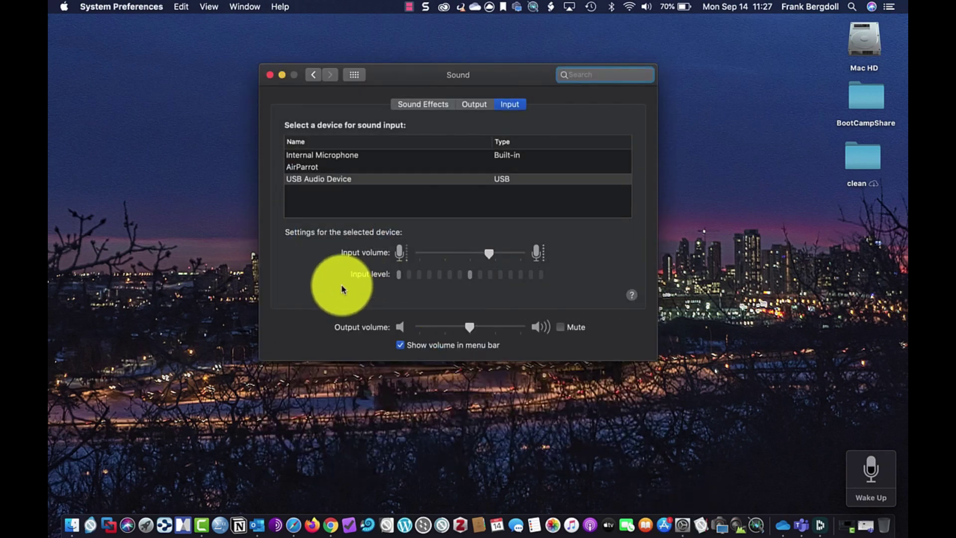
{"action": "left_click", "coordinate": [474, 104]}
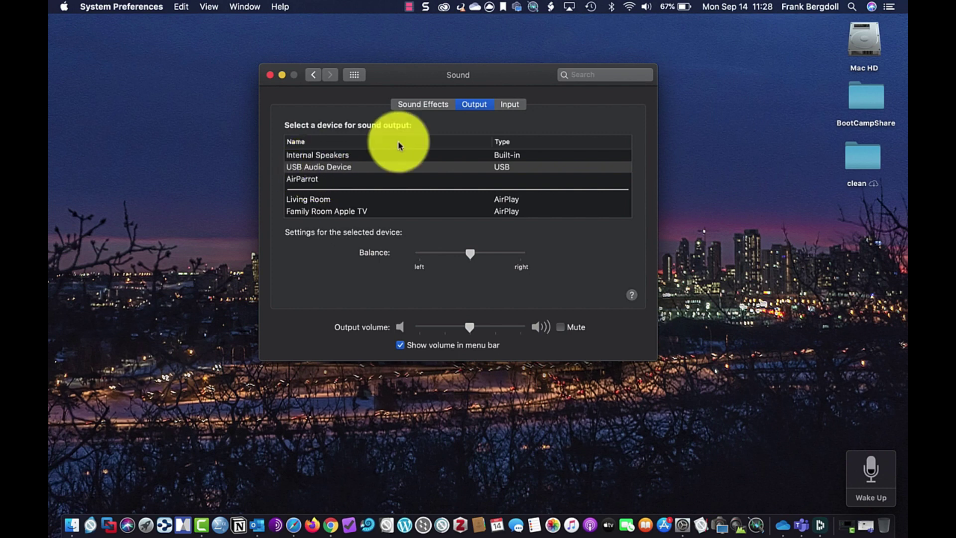
{"action": "left_click", "coordinate": [510, 104]}
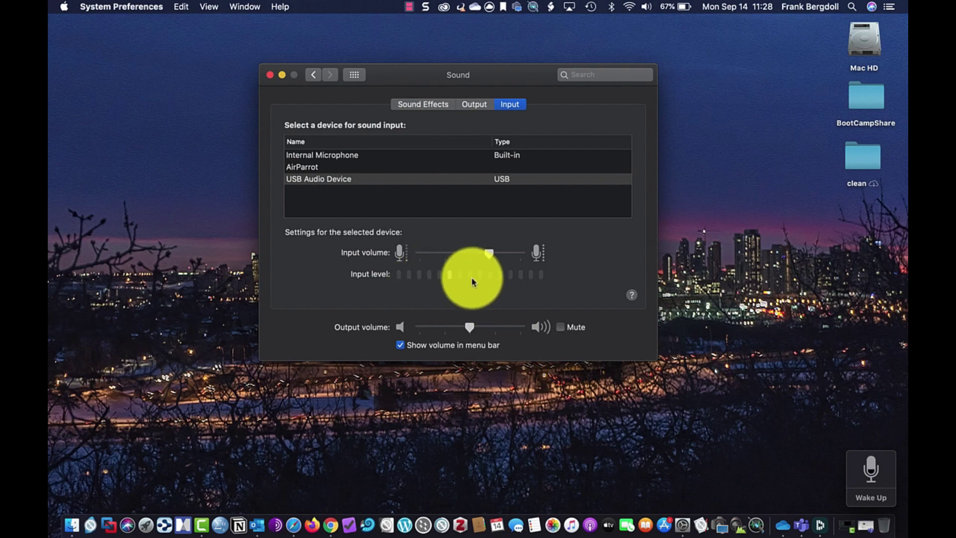
{"action": "left_click", "coordinate": [270, 74]}
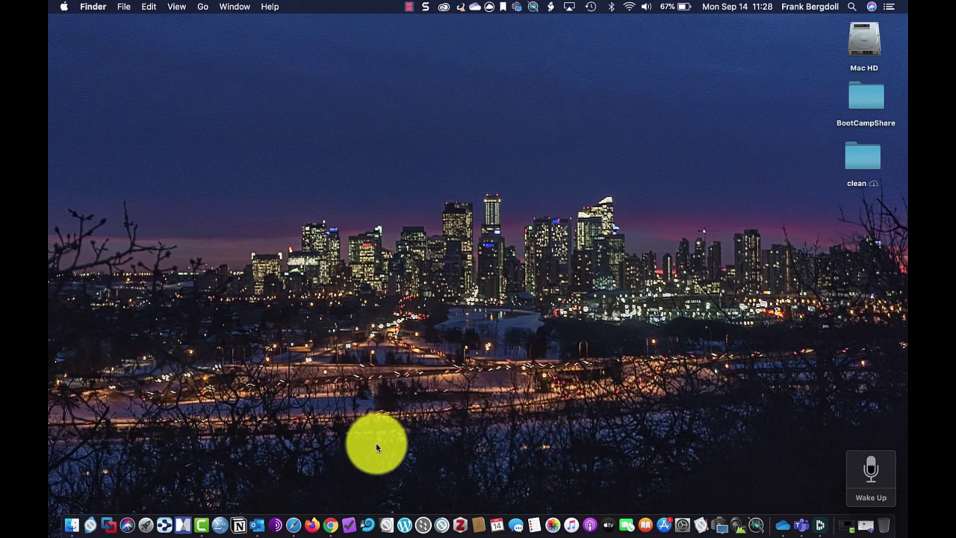
Switch to Safari and load teams.microsoft.com.
{"action": "left_click", "coordinate": [293, 526]}
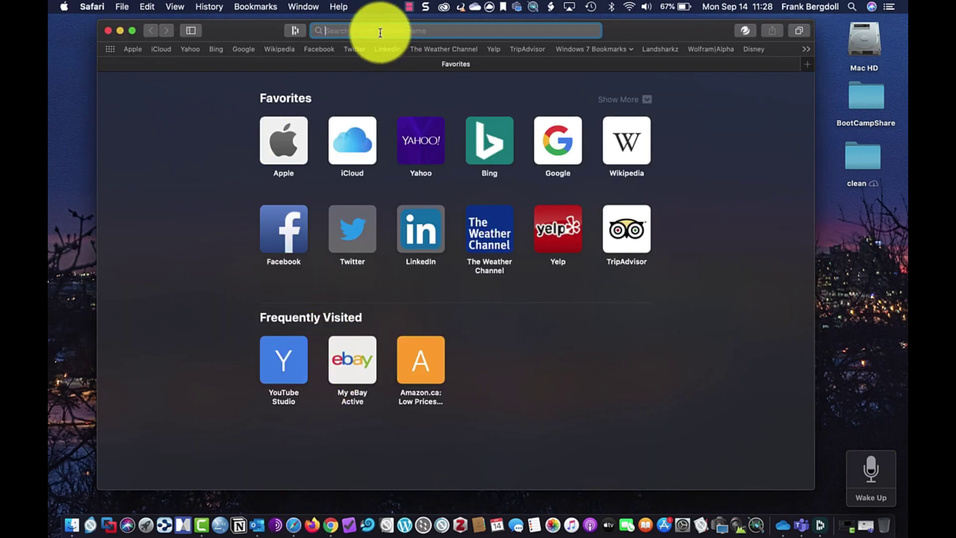
{"action": "type", "text": "teams.microsoft.com"}
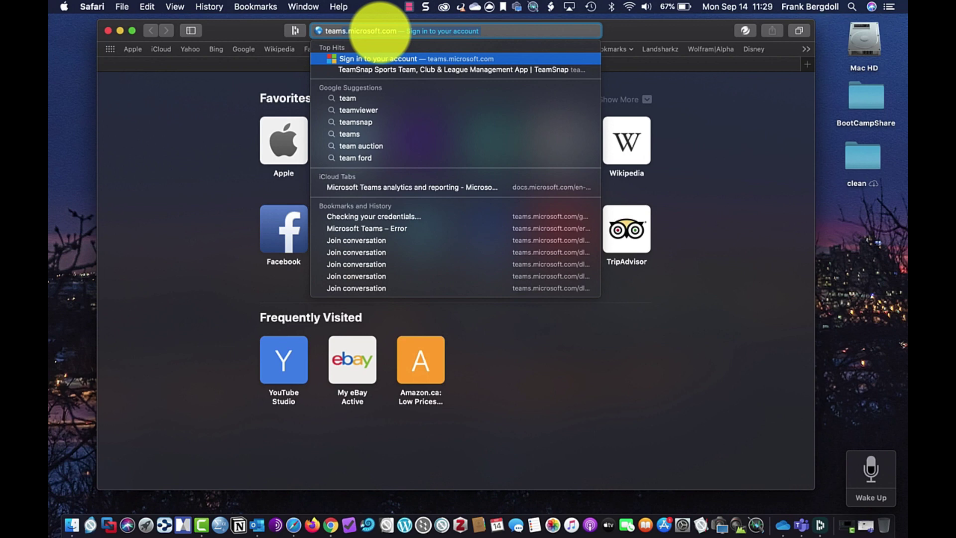
{"action": "key", "text": "Return"}
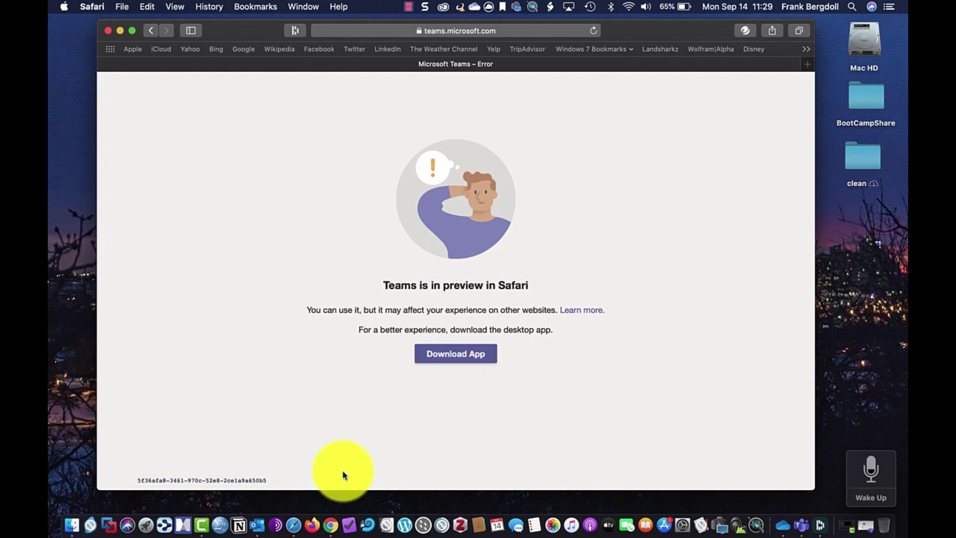
Switch to Chrome, load teams.microsoft.com, and shift the browser window so that Safari shows behind it.
{"action": "left_click", "coordinate": [330, 525]}
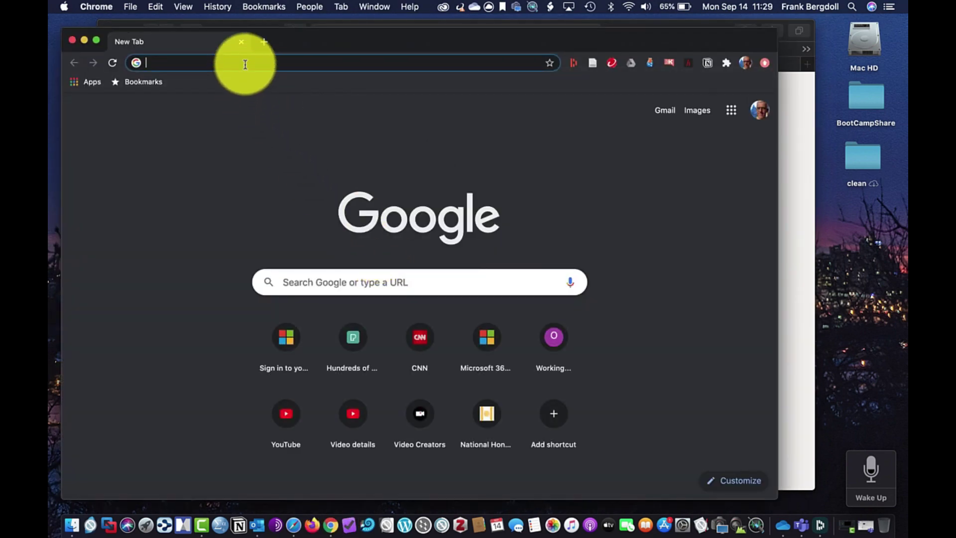
{"action": "type", "text": "te"}
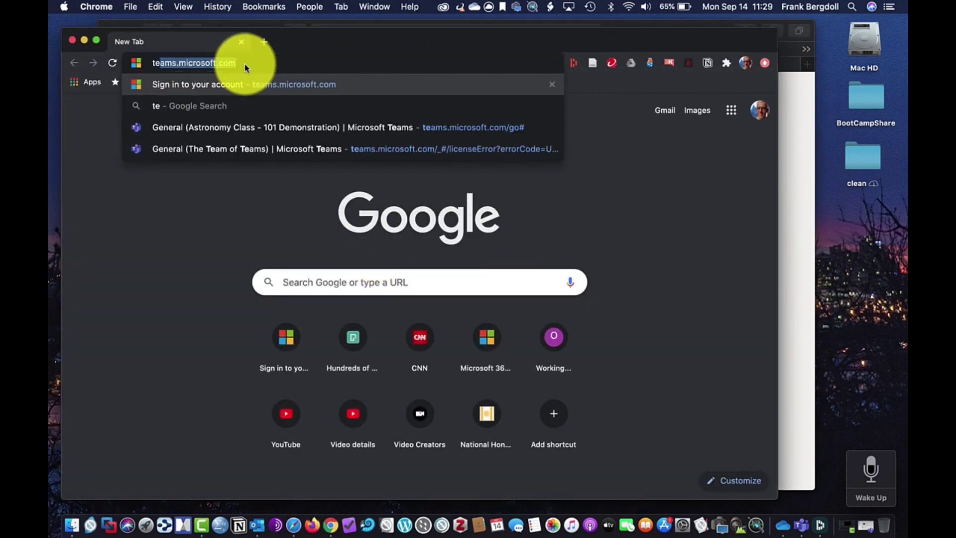
{"action": "key", "text": "Return"}
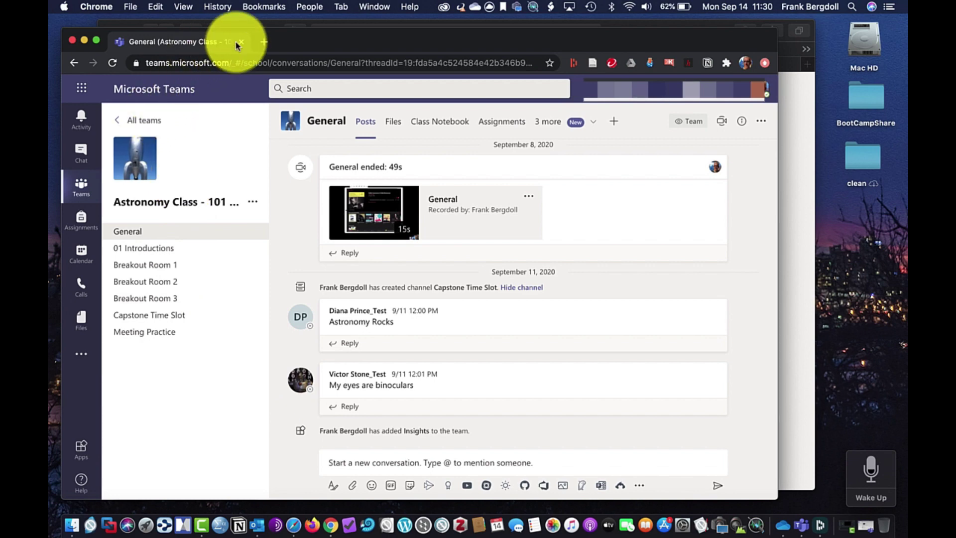
{"action": "left_click_drag", "start_coordinate": [272, 27], "coordinate": [326, 26]}
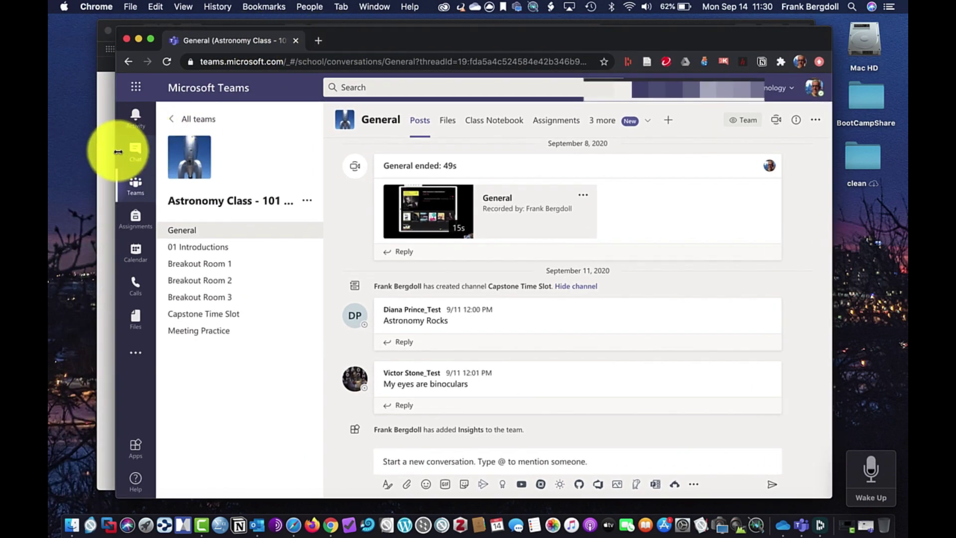
Switch to the Microsoft Teams desktop app, clear the Safari and Chrome windows away, and reposition the Teams window.
{"action": "left_click", "coordinate": [111, 150]}
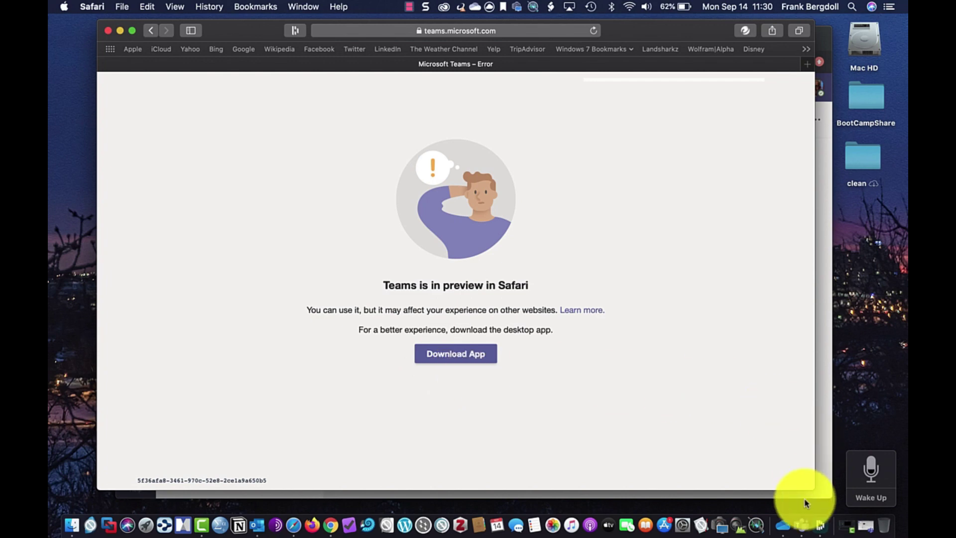
{"action": "left_click", "coordinate": [802, 526]}
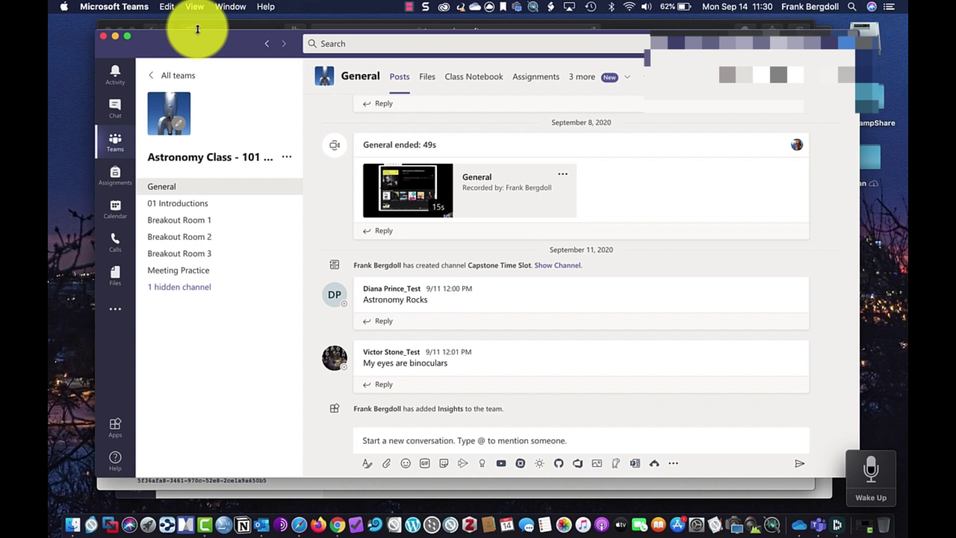
{"action": "left_click_drag", "start_coordinate": [235, 38], "coordinate": [273, 105]}
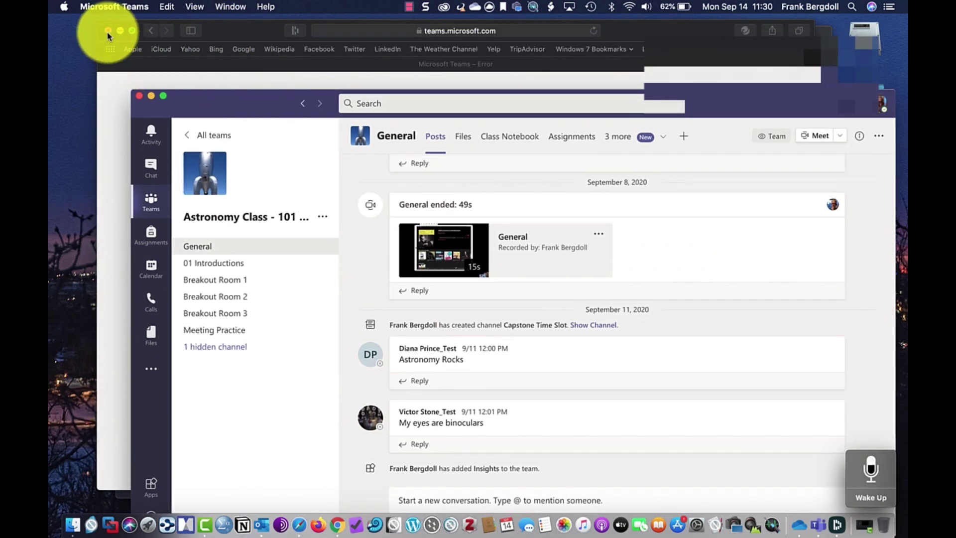
{"action": "left_click", "coordinate": [120, 31]}
{"action": "left_click", "coordinate": [127, 41]}
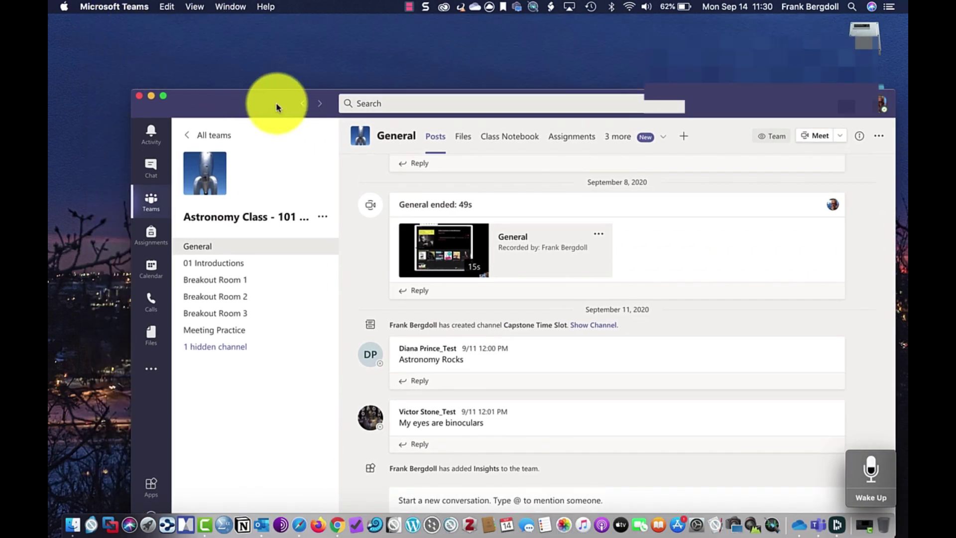
{"action": "left_click_drag", "start_coordinate": [274, 98], "coordinate": [247, 46]}
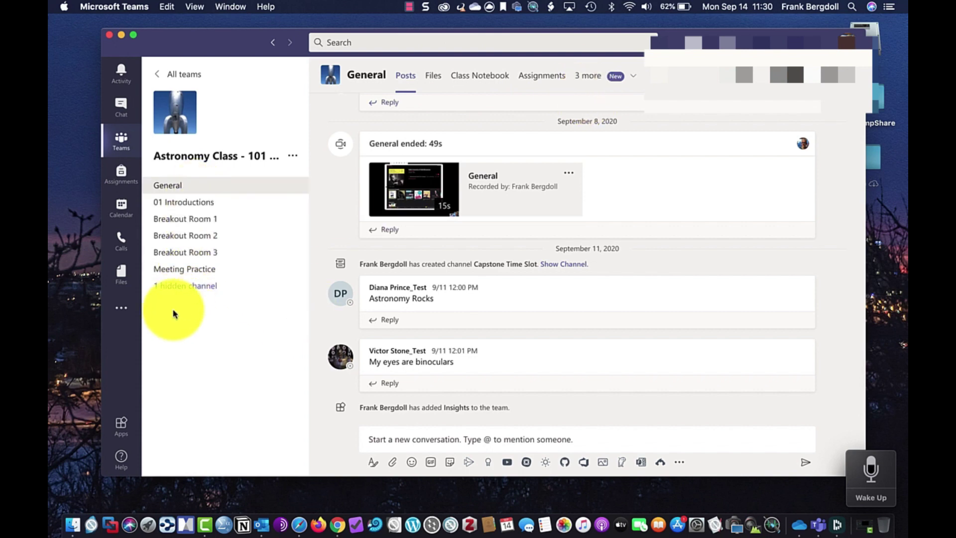
Open the GitHub app from the additional apps in Teams.
{"action": "left_click", "coordinate": [130, 316]}
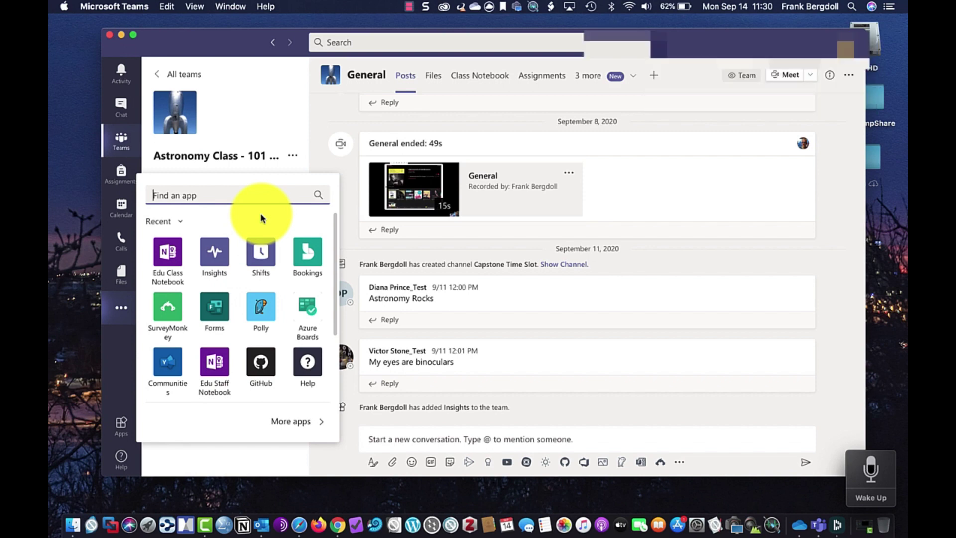
{"action": "left_click", "coordinate": [265, 368]}
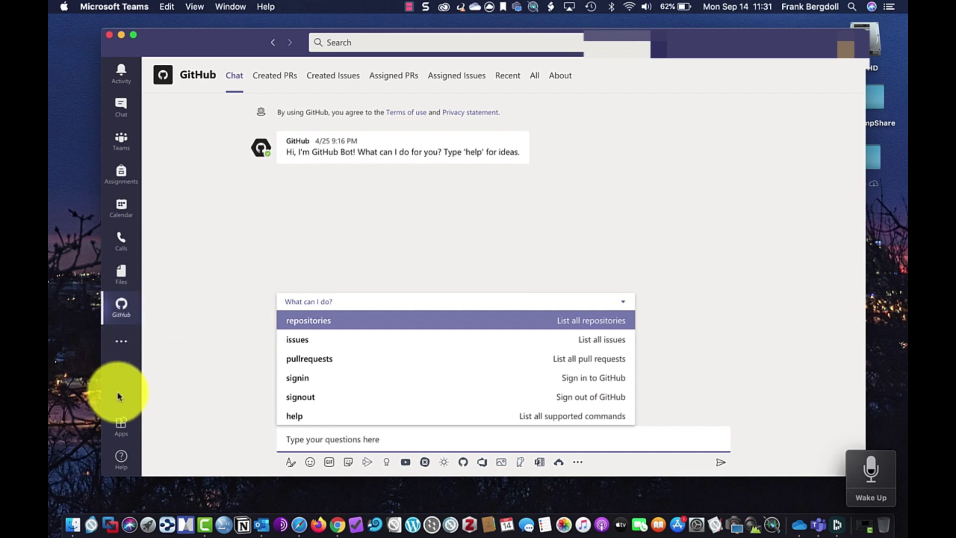
Search the Teams app store for "polly" and view the Polly app's details.
{"action": "left_click", "coordinate": [122, 425]}
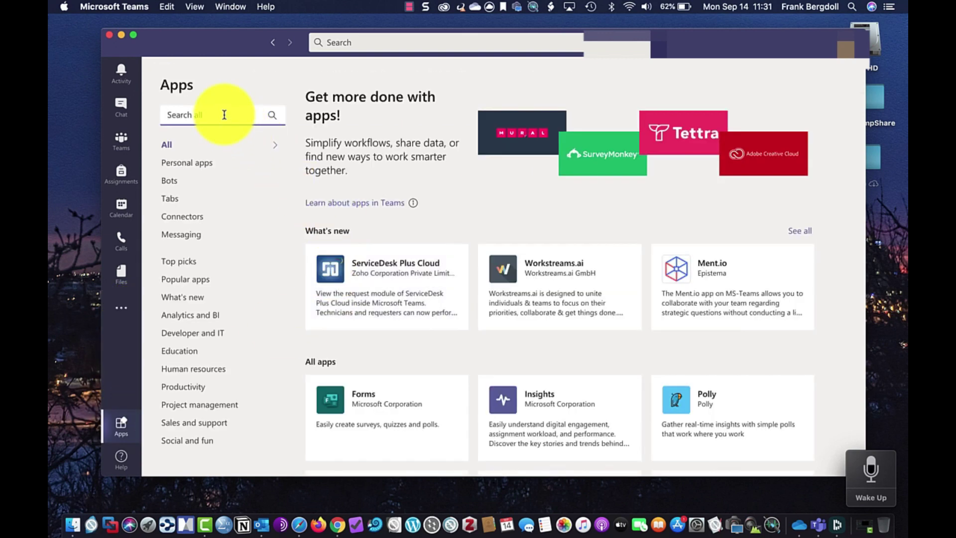
{"action": "type", "text": "polly"}
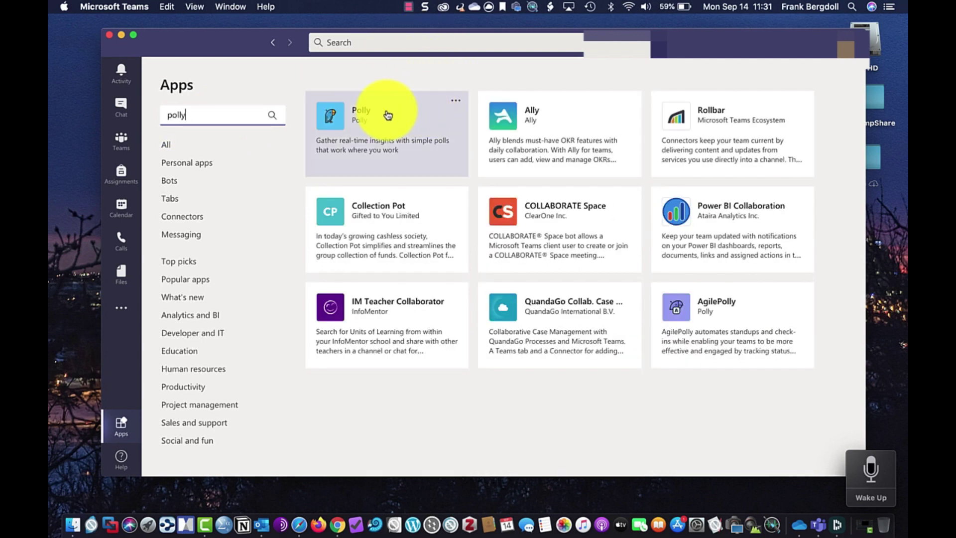
{"action": "left_click", "coordinate": [372, 147]}
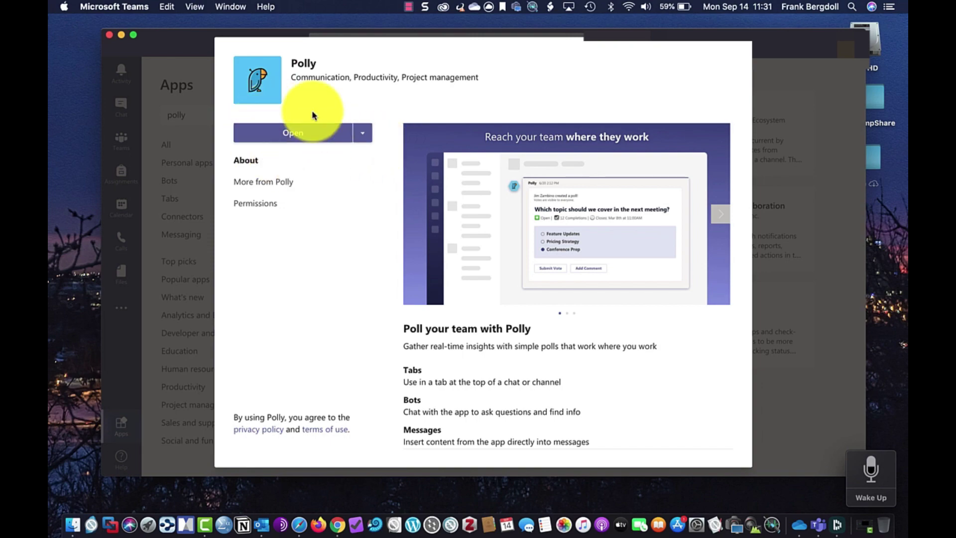
{"action": "left_click", "coordinate": [736, 64]}
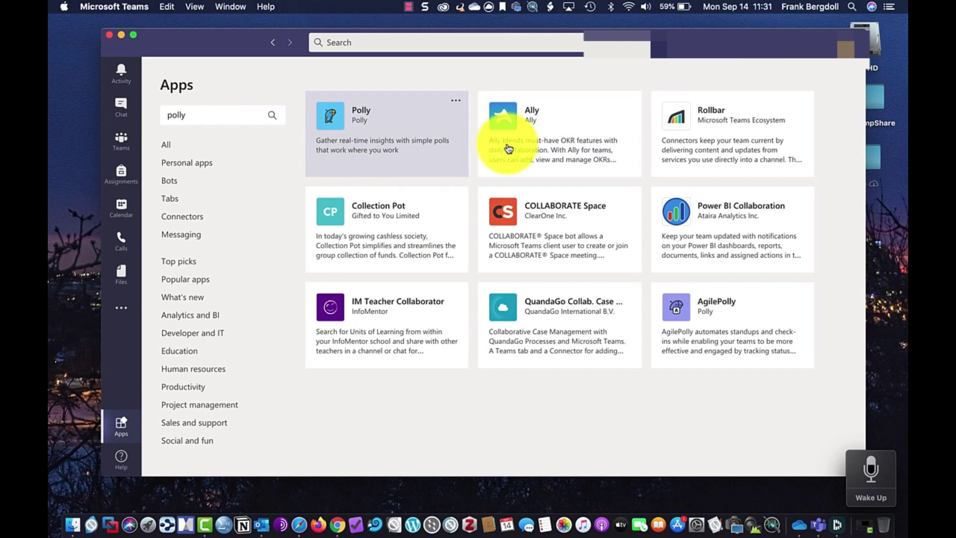
Open the Ally app's details and add the app to Teams.
{"action": "left_click", "coordinate": [556, 132]}
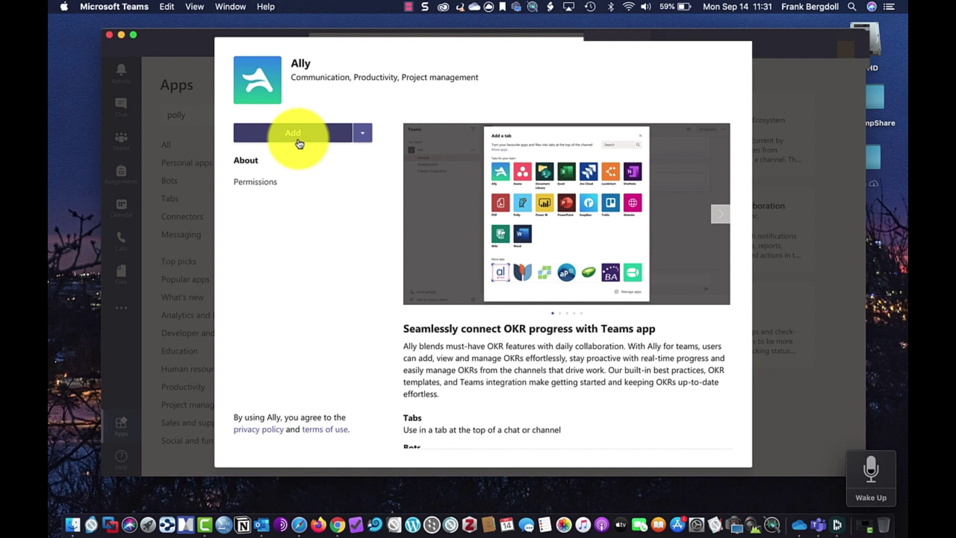
{"action": "left_click", "coordinate": [299, 137]}
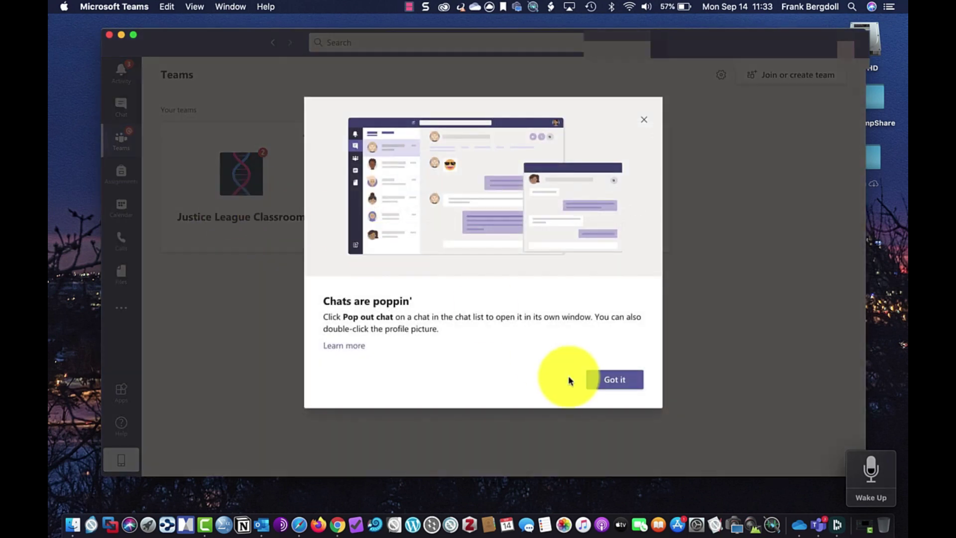
Open the Astronomy Class - 101 Demonstration team and start joining the ongoing meeting in the General channel.
{"action": "left_click", "coordinate": [626, 383]}
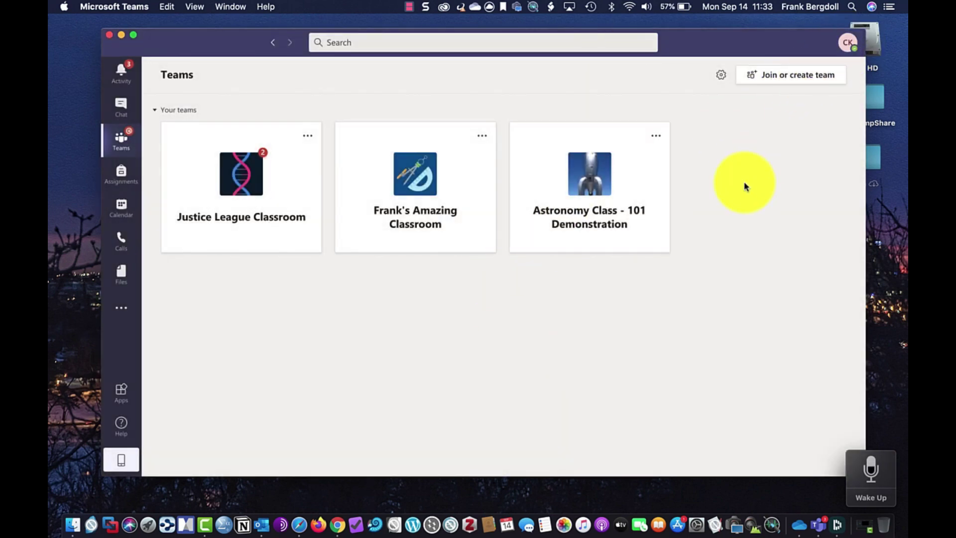
{"action": "left_click", "coordinate": [599, 220]}
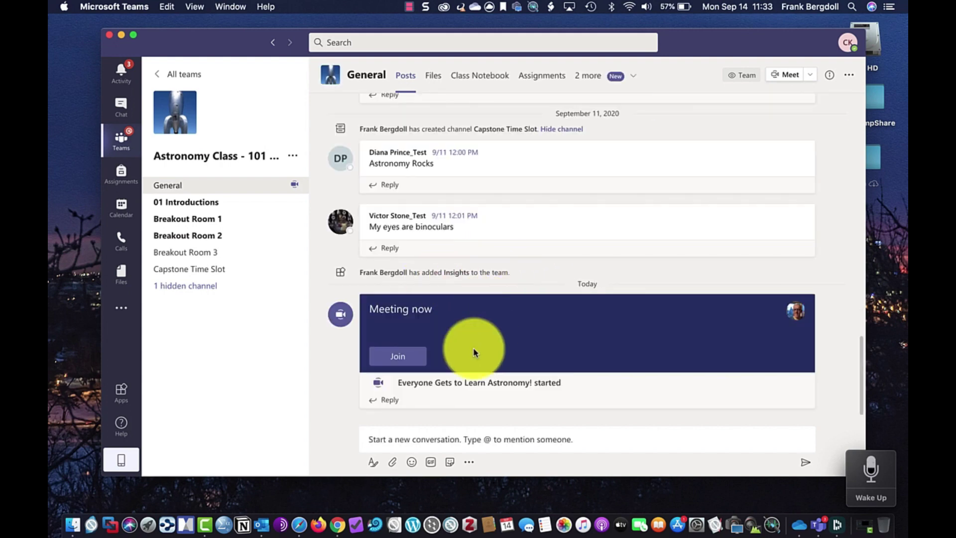
{"action": "left_click", "coordinate": [448, 404]}
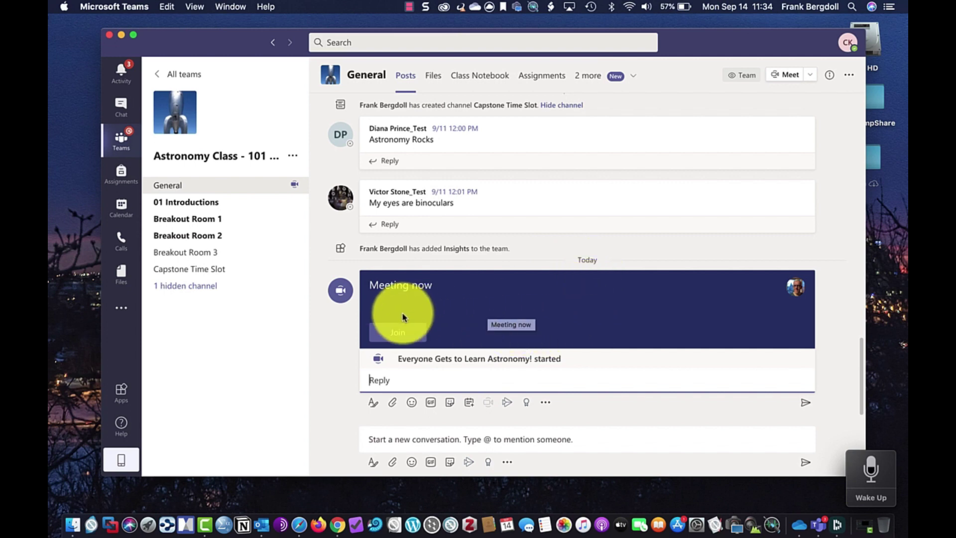
{"action": "left_click", "coordinate": [398, 333]}
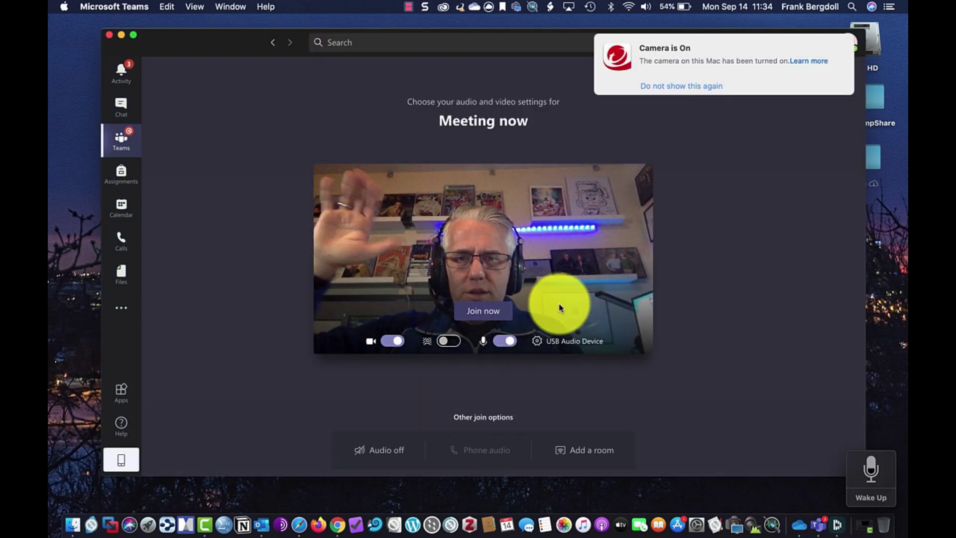
Turn the camera off for the meeting and choose USB Audio Device as the audio device.
{"action": "left_click", "coordinate": [389, 345]}
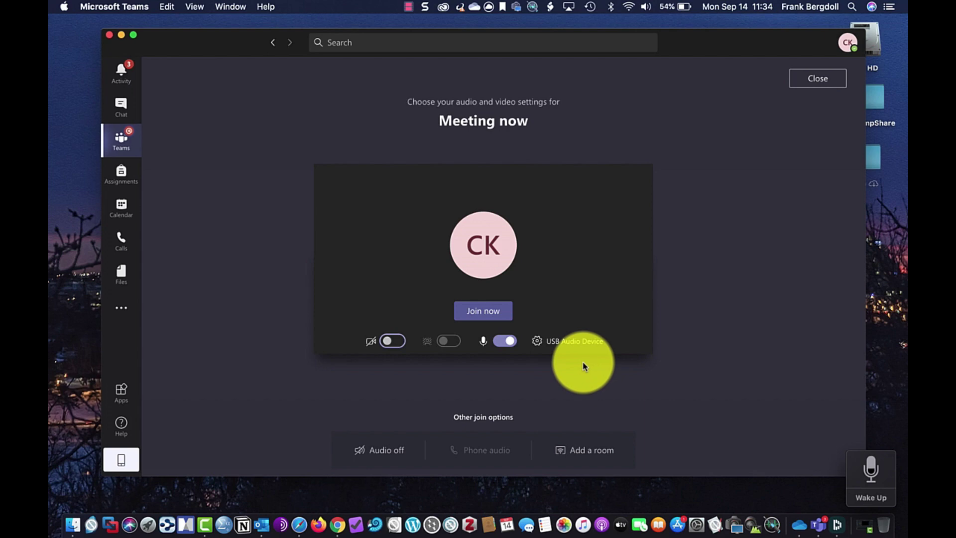
{"action": "left_click", "coordinate": [563, 342]}
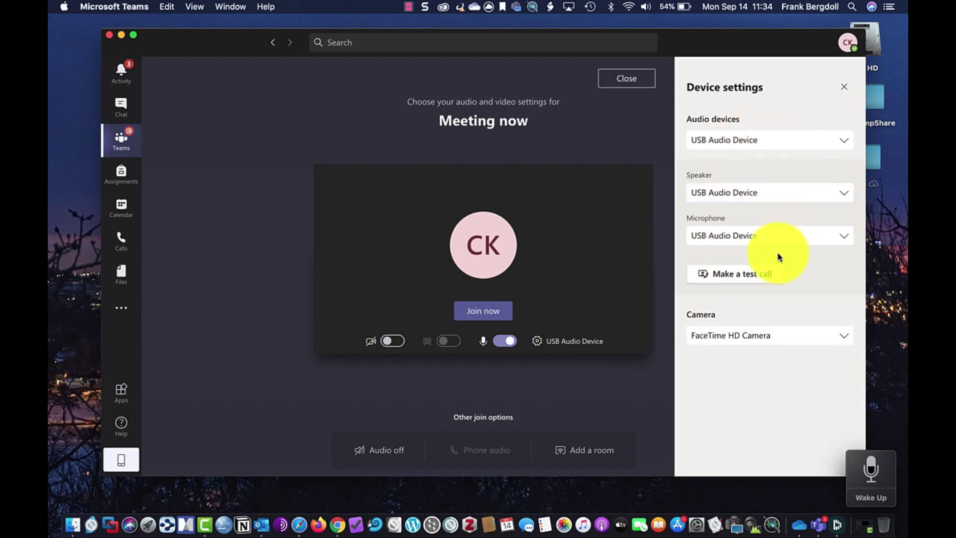
{"action": "left_click", "coordinate": [781, 144]}
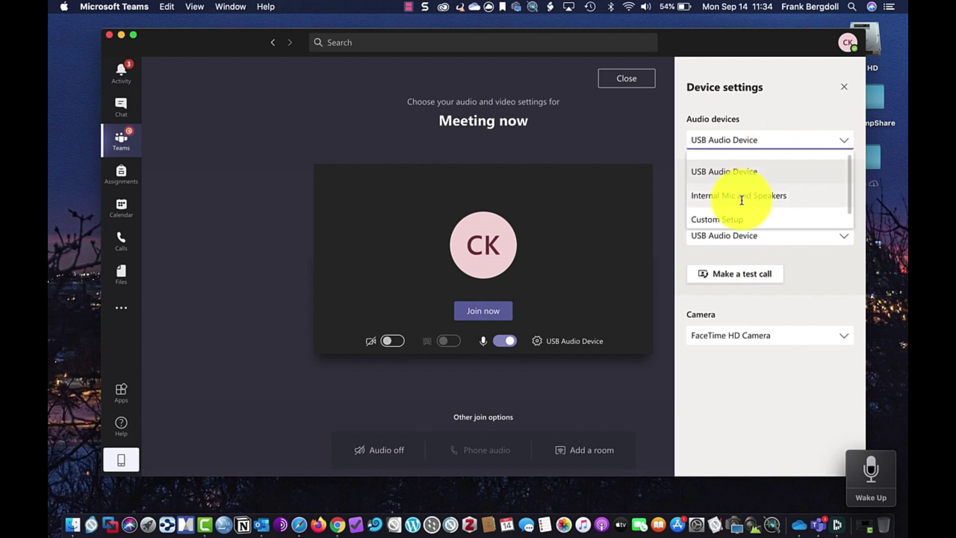
{"action": "left_click", "coordinate": [749, 171]}
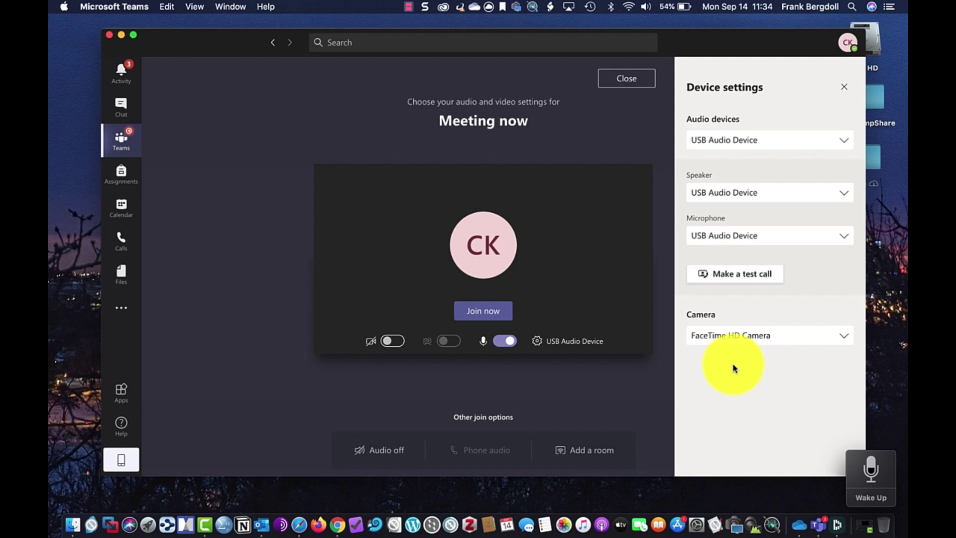
Join the meeting and mute the microphone.
{"action": "left_click", "coordinate": [494, 314]}
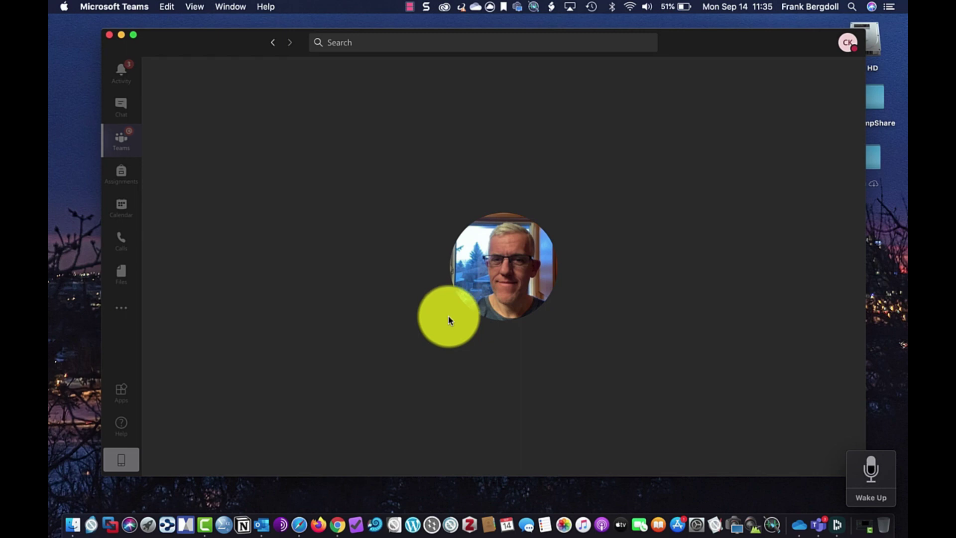
{"action": "mouse_move", "coordinate": [539, 380]}
{"action": "left_click", "coordinate": [448, 387]}
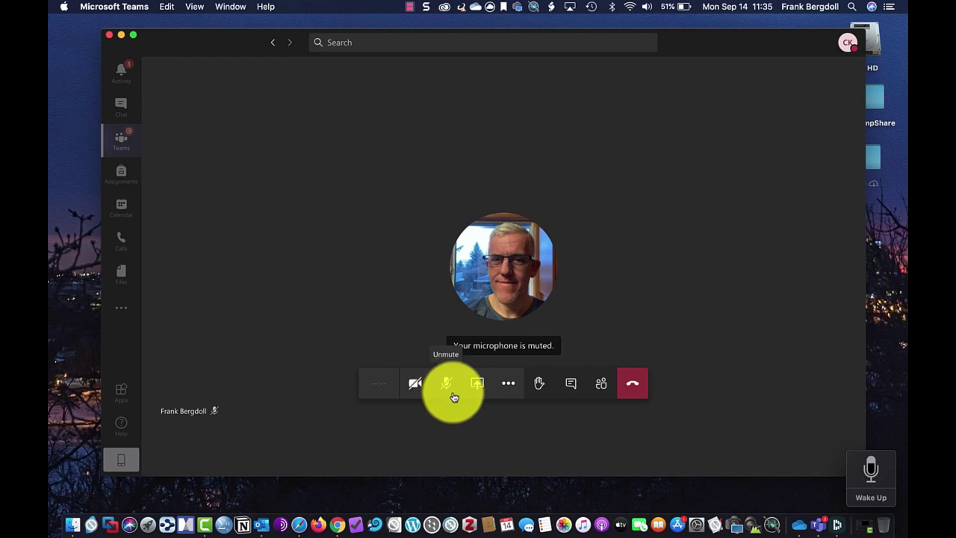
Show the meeting's device settings and open the content sharing options to view the desktop, window, PowerPoint and whiteboard choices.
{"action": "left_click", "coordinate": [510, 385]}
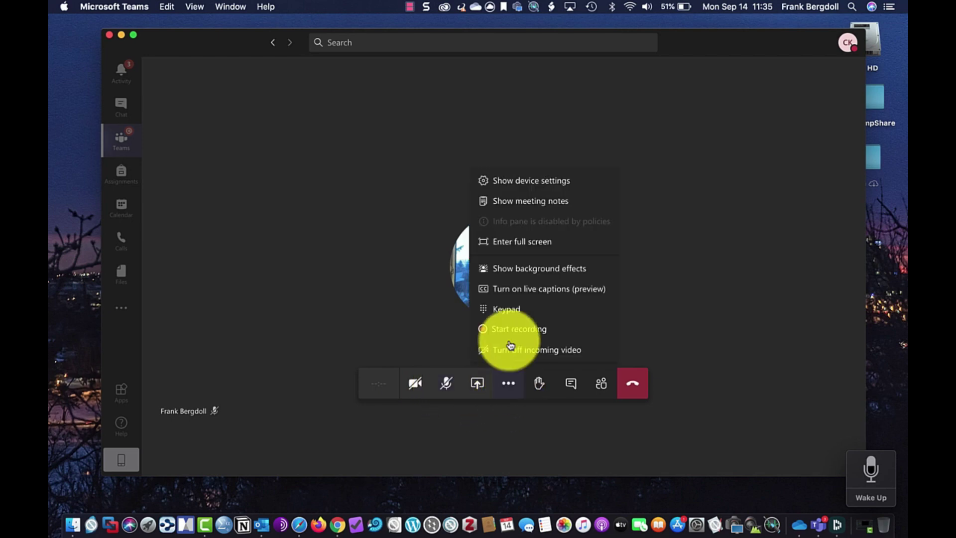
{"action": "left_click", "coordinate": [517, 185]}
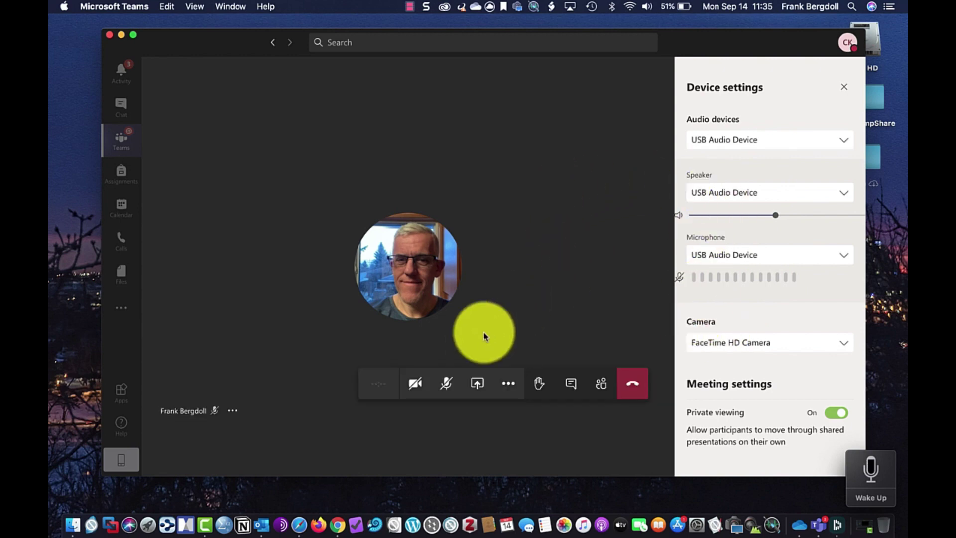
{"action": "left_click", "coordinate": [478, 383]}
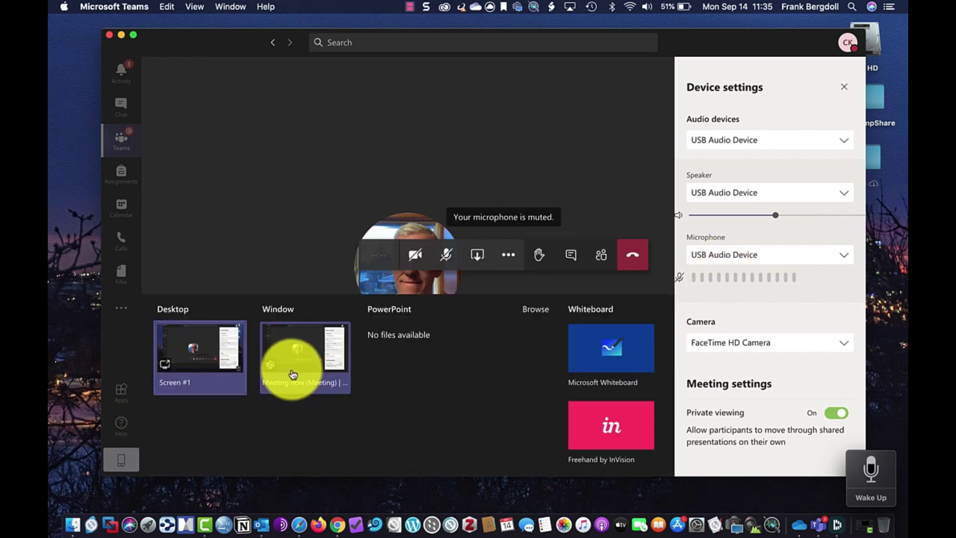
{"action": "left_click", "coordinate": [182, 384]}
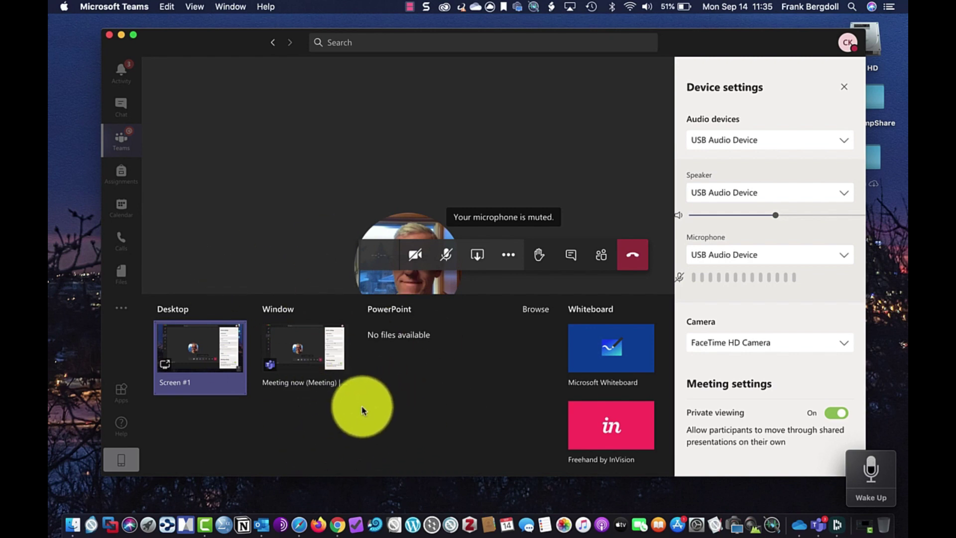
{"action": "left_click", "coordinate": [122, 460]}
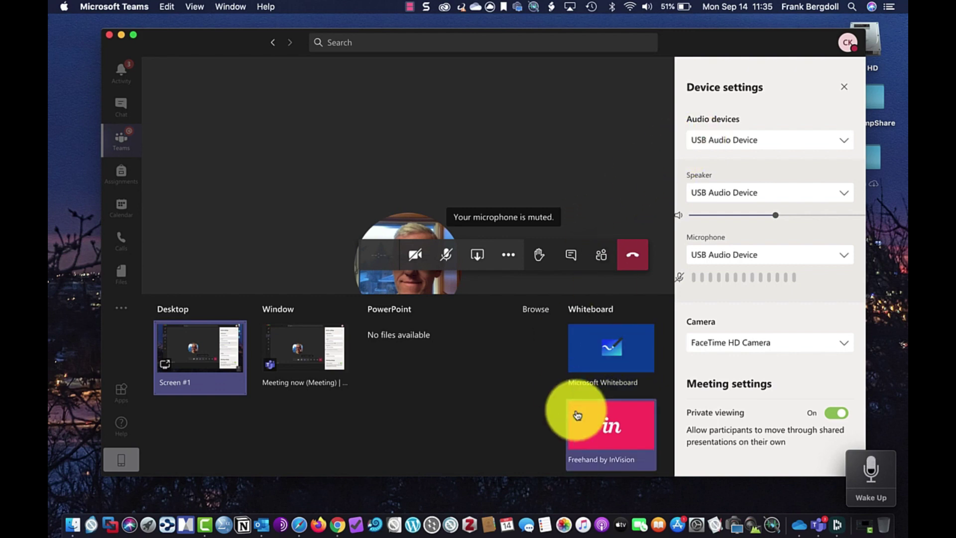
Raise your hand in the meeting and lower it again.
{"action": "left_click", "coordinate": [536, 264]}
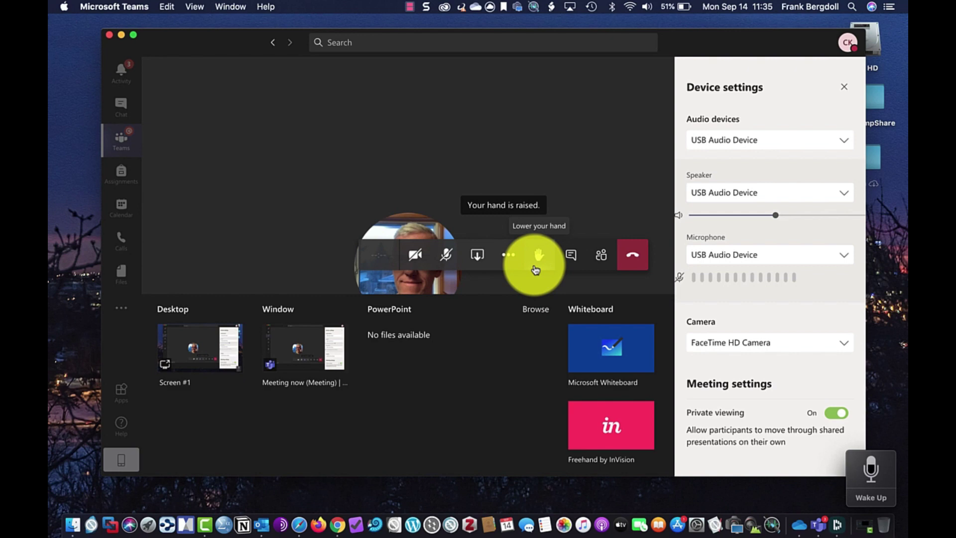
{"action": "left_click", "coordinate": [536, 265]}
Open the meeting chat and send a message that begins "Hello class - this is" and ends with the student's first name.
{"action": "left_click", "coordinate": [570, 256]}
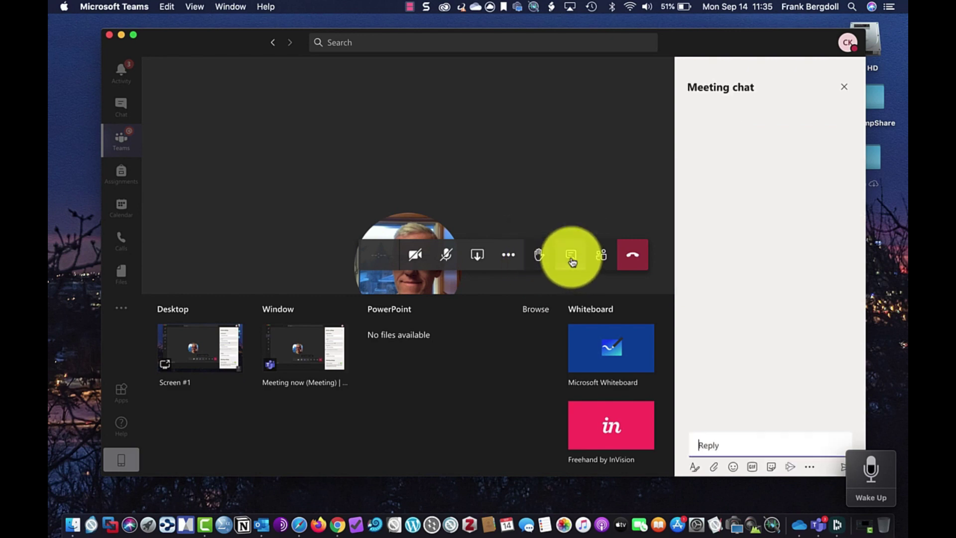
{"action": "left_click", "coordinate": [739, 447]}
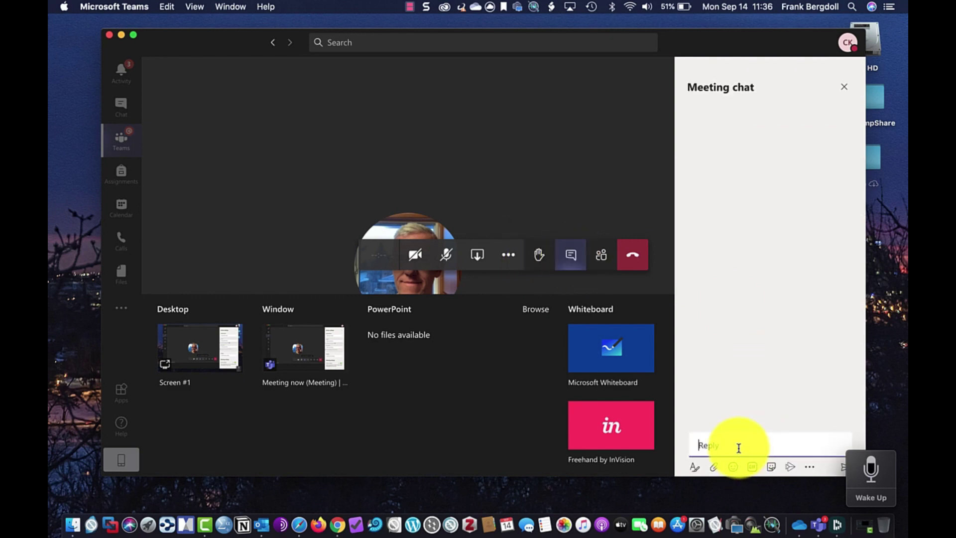
{"action": "type", "text": "Hello class - this is C"}
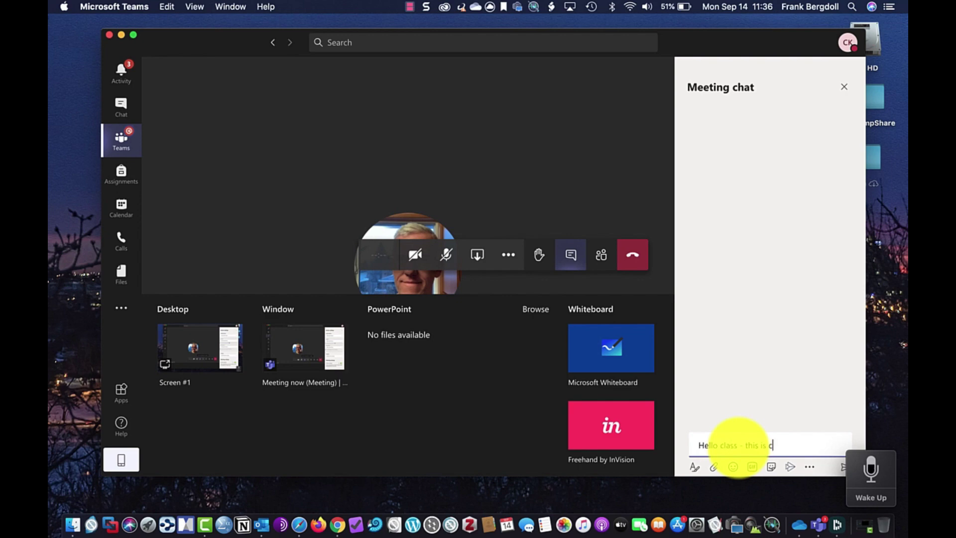
{"action": "type", "text": "lark"}
{"action": "key", "text": "Return"}
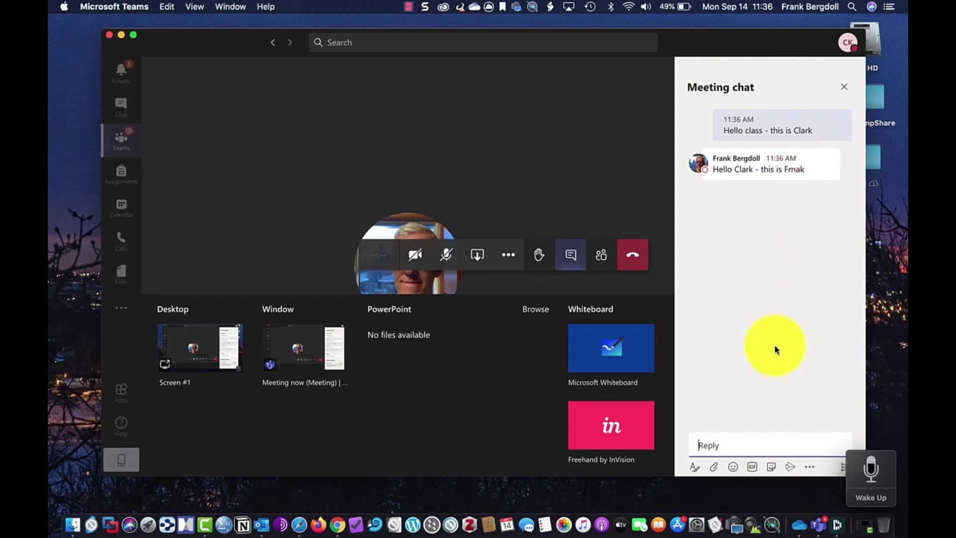
Close the content sharing options and view the mute and pin options for the other participant.
{"action": "left_click", "coordinate": [317, 200]}
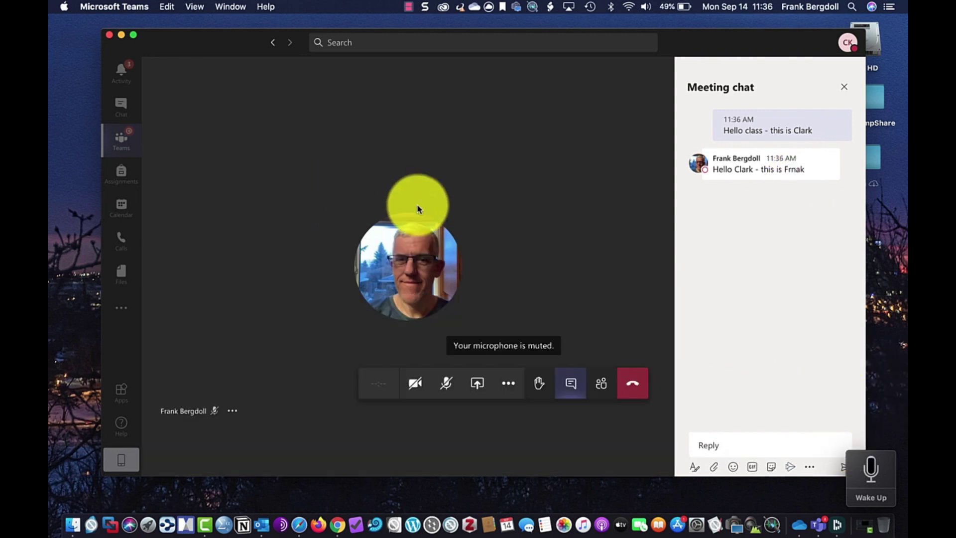
{"action": "left_click", "coordinate": [232, 411]}
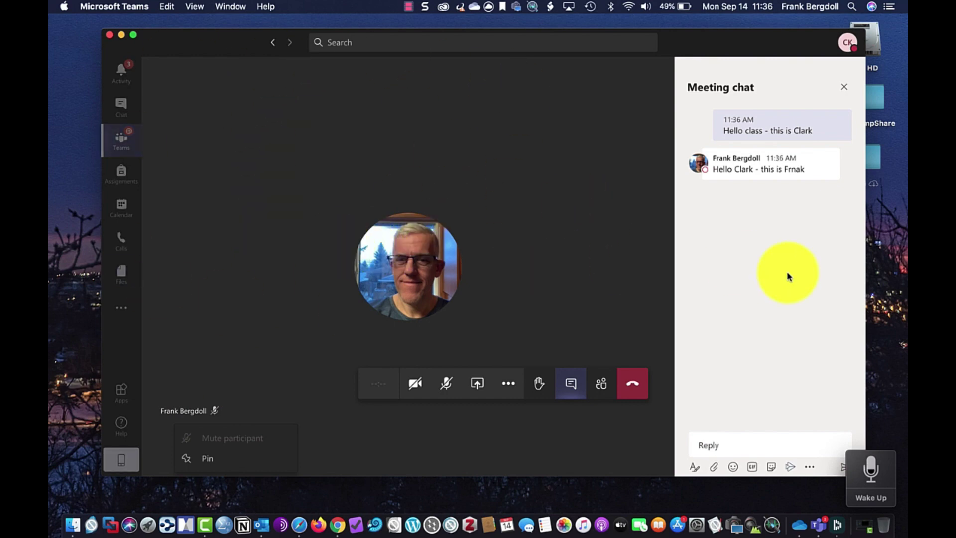
{"action": "left_click", "coordinate": [786, 271]}
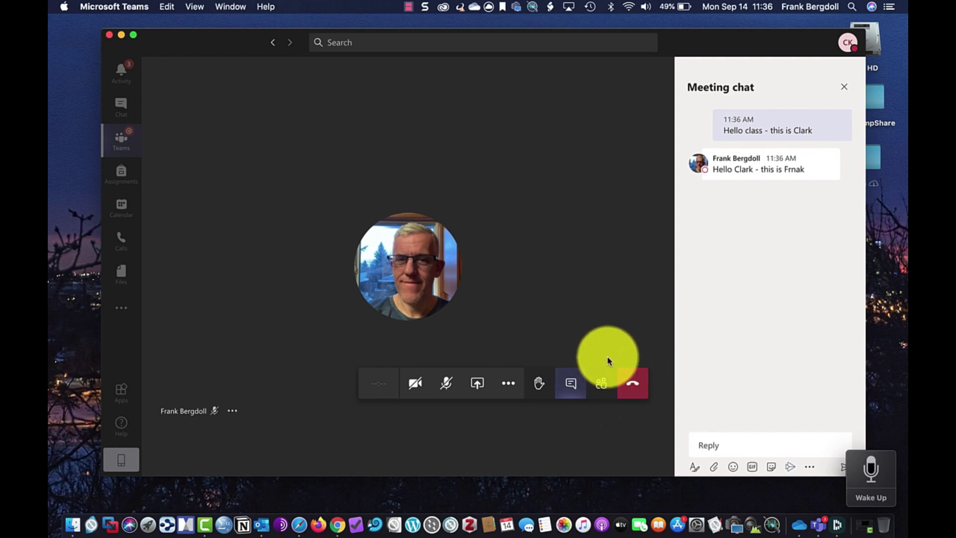
Show the list of people in the meeting and leave the meeting.
{"action": "left_click", "coordinate": [600, 383]}
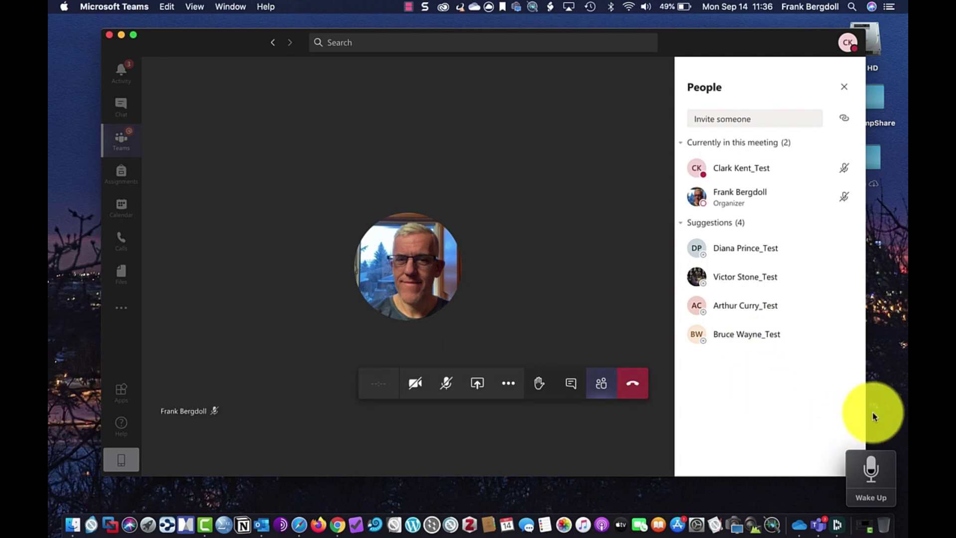
{"action": "left_click", "coordinate": [638, 386]}
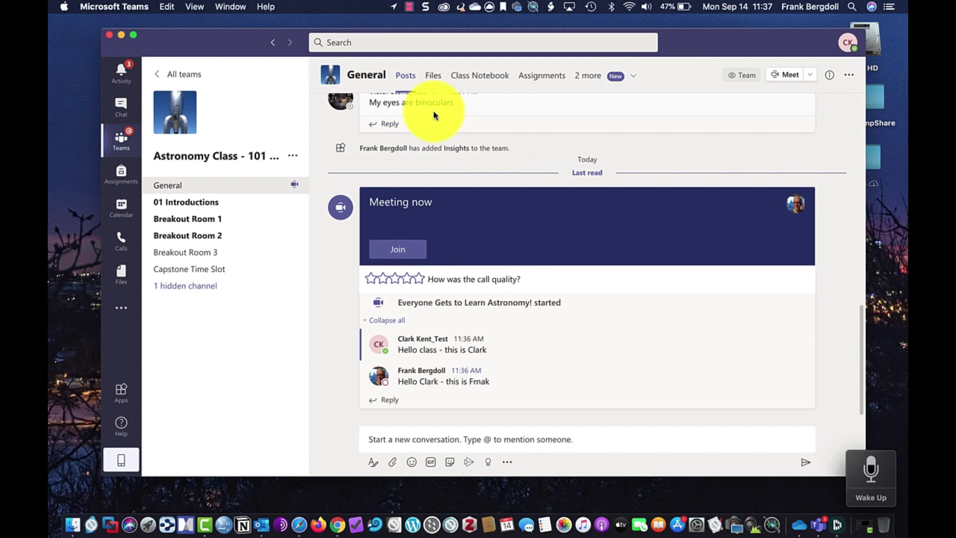
Start a reply to the "My eyes are binoculars" post in the General channel.
{"action": "mouse_move", "coordinate": [404, 148]}
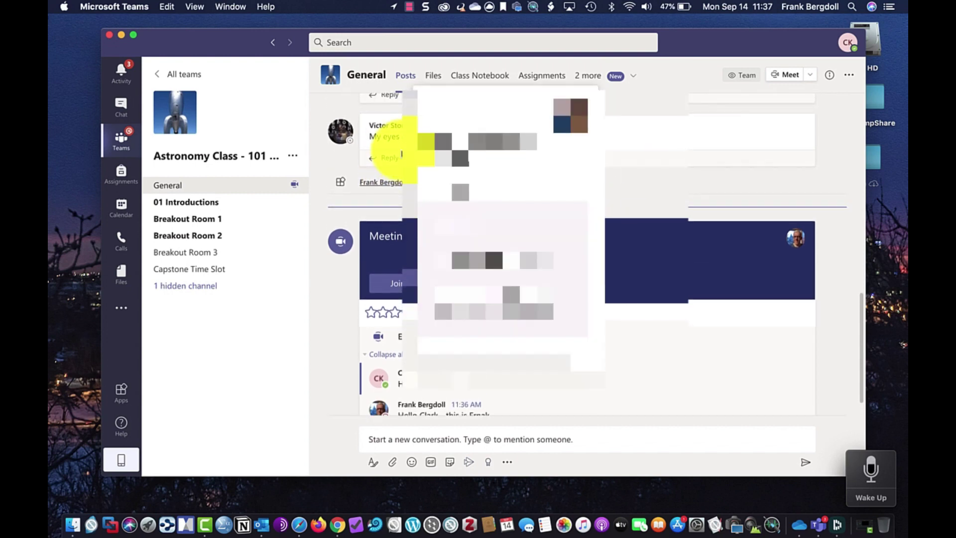
{"action": "left_click", "coordinate": [729, 258]}
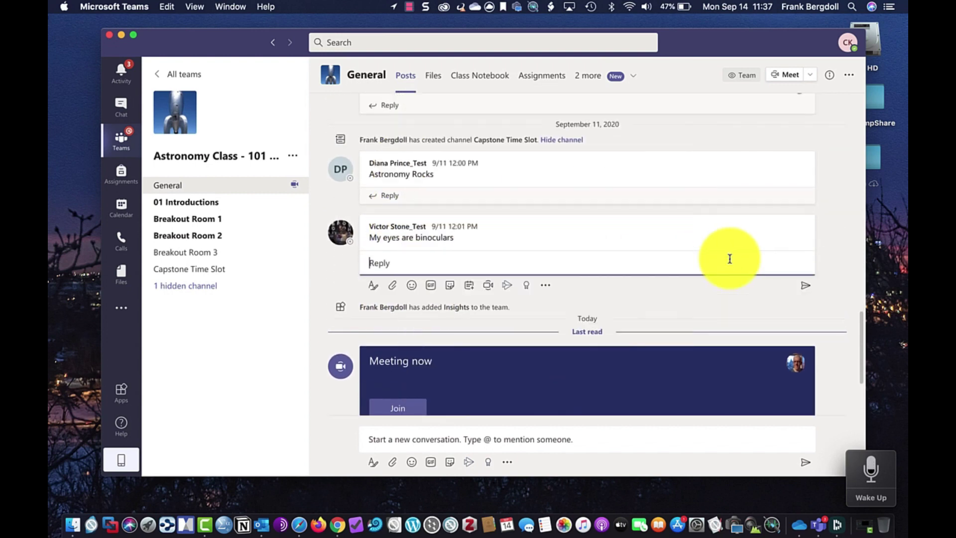